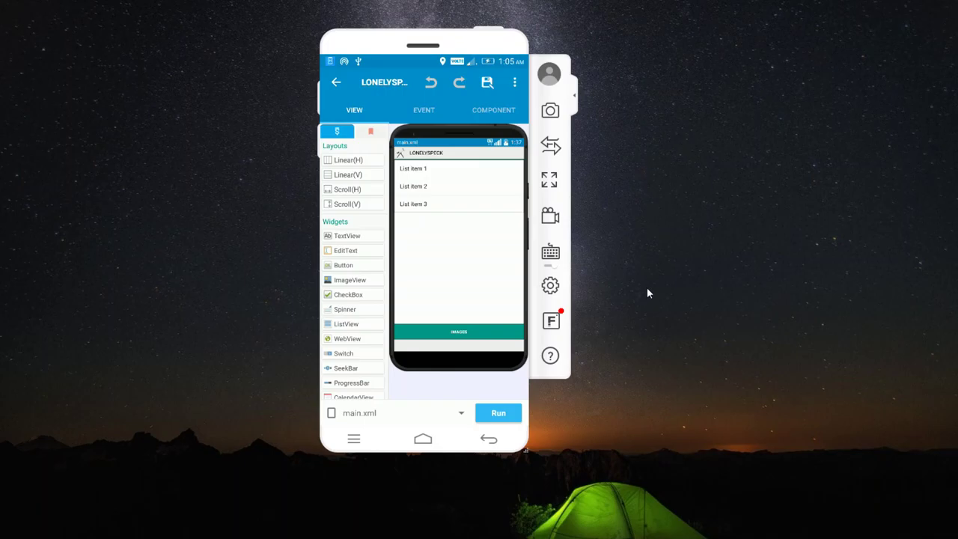
- Open PlayActivity.java's event blocks and inspect the add-source-directly block's code without changes
click(422, 111)
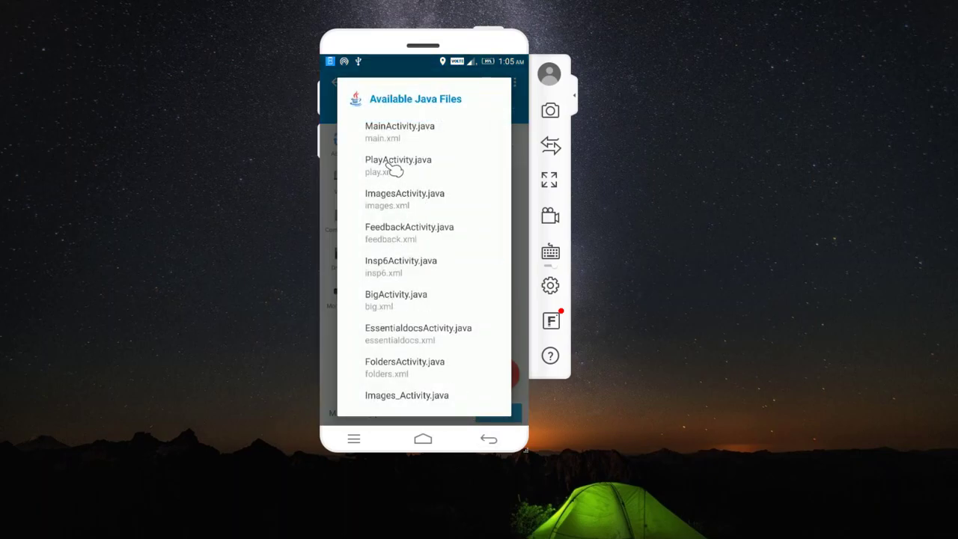
click(404, 172)
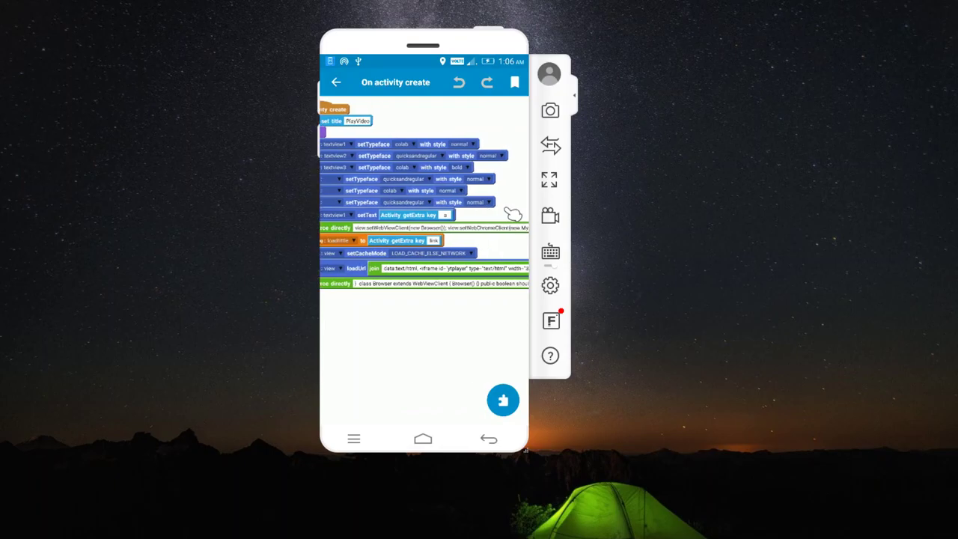
click(449, 228)
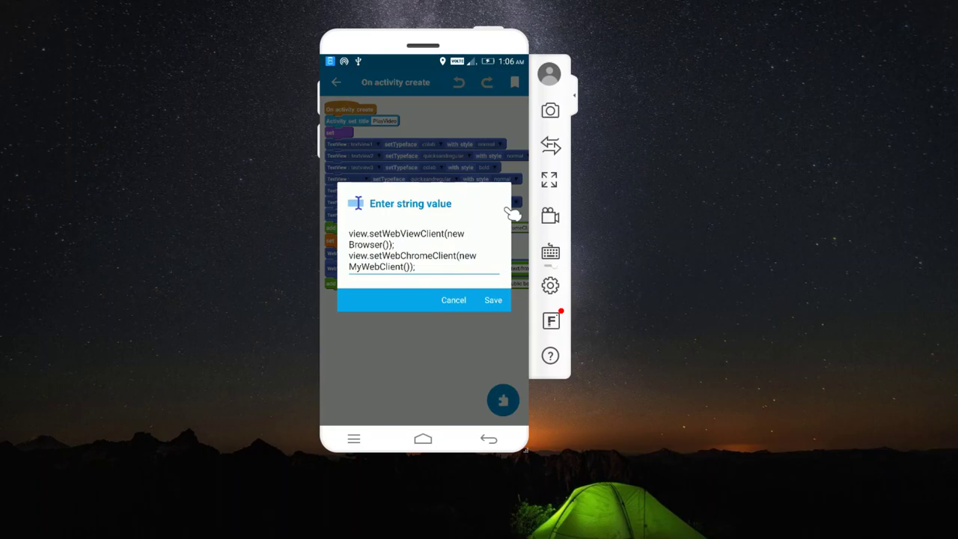
click(513, 214)
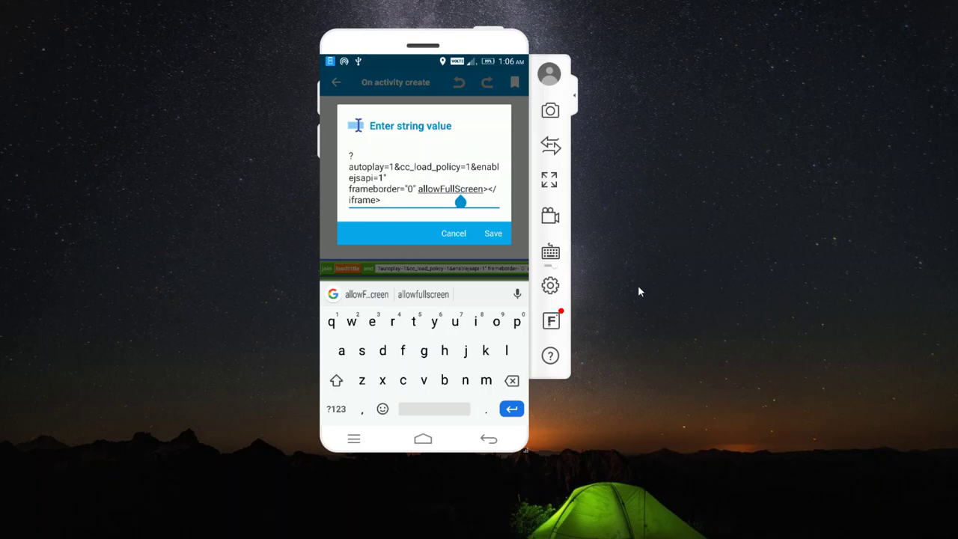
- Correct the iframe attribute to 'allowFullScreen' and save the string block
key(BackSpace)
key(BackSpace)
key(BackSpace)
key(BackSpace)
text(fu)
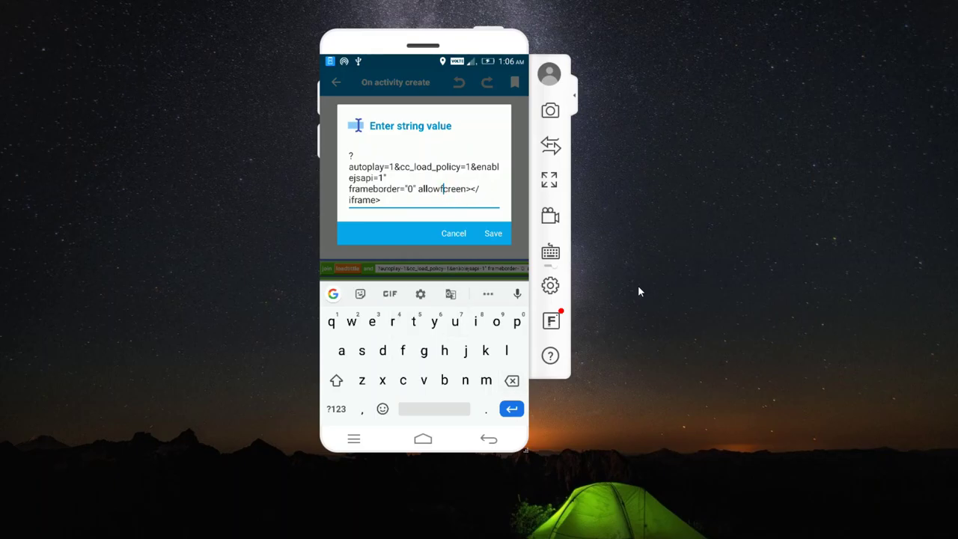
text(lls)
key(BackSpace)
key(shift)
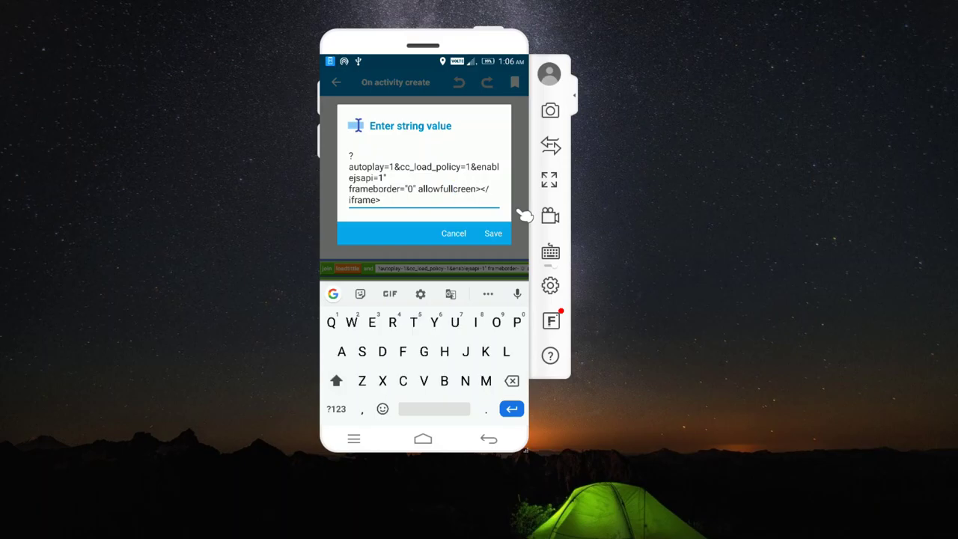
text(S)
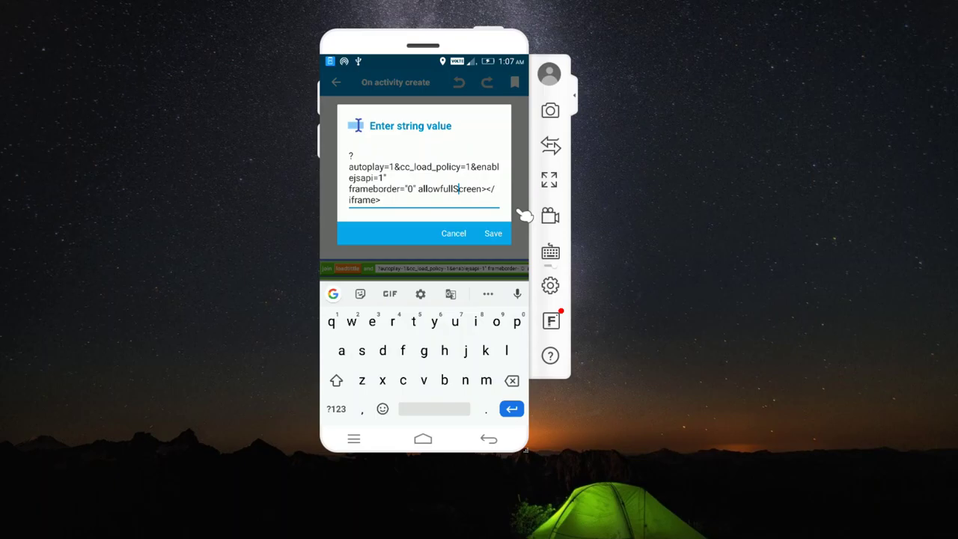
key(BackSpace)
text(F)
click(494, 234)
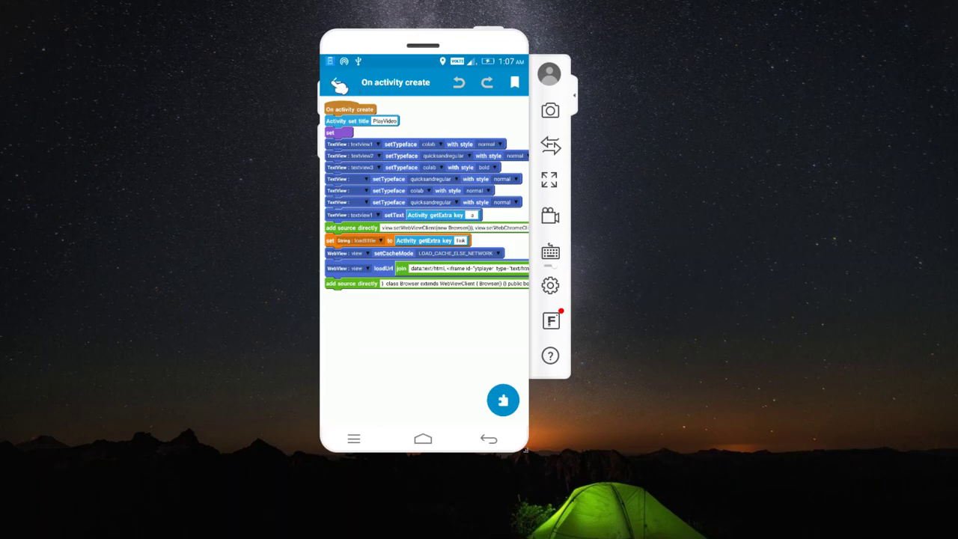
- Return to the play.xml layout, save and exit the LONELYSPECK project, and go home
drag(455, 272, 395, 270)
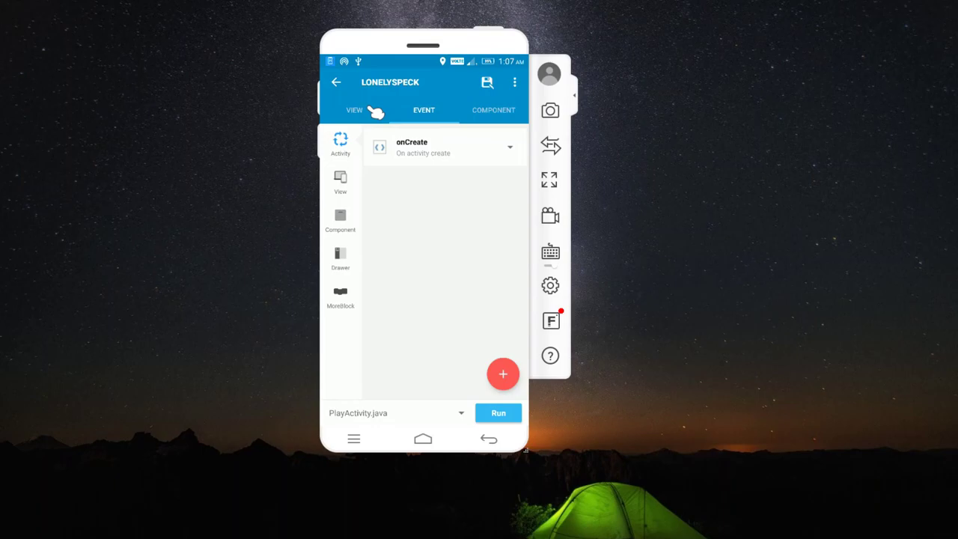
click(354, 110)
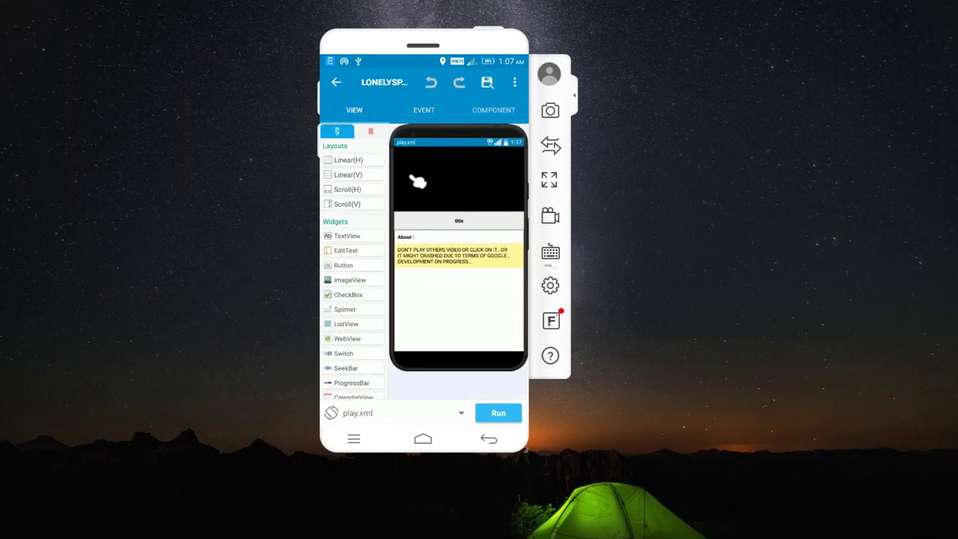
key(Escape)
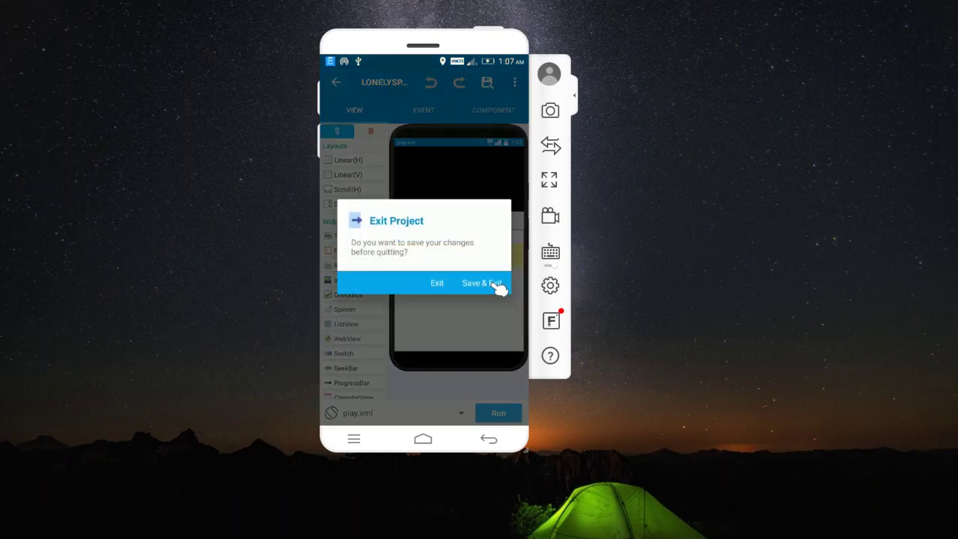
click(483, 283)
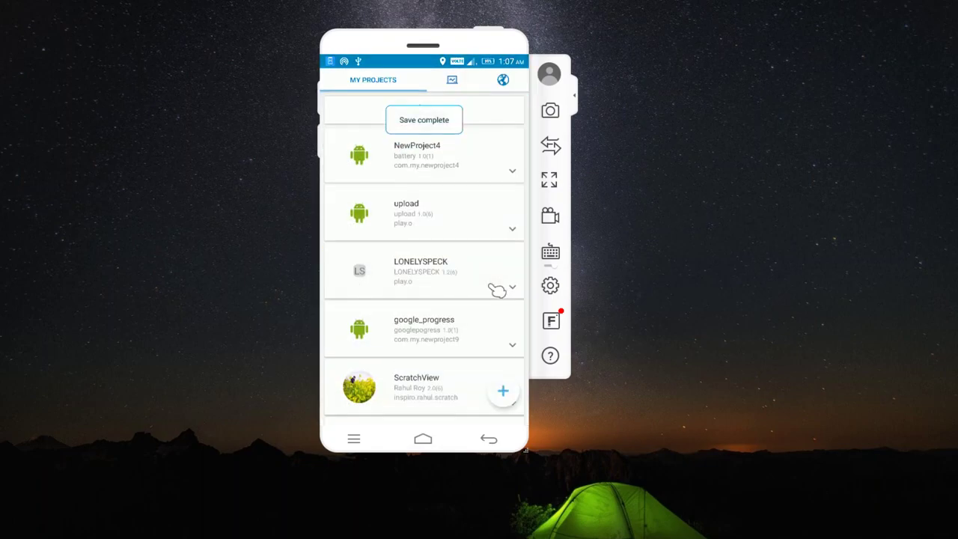
key(Escape)
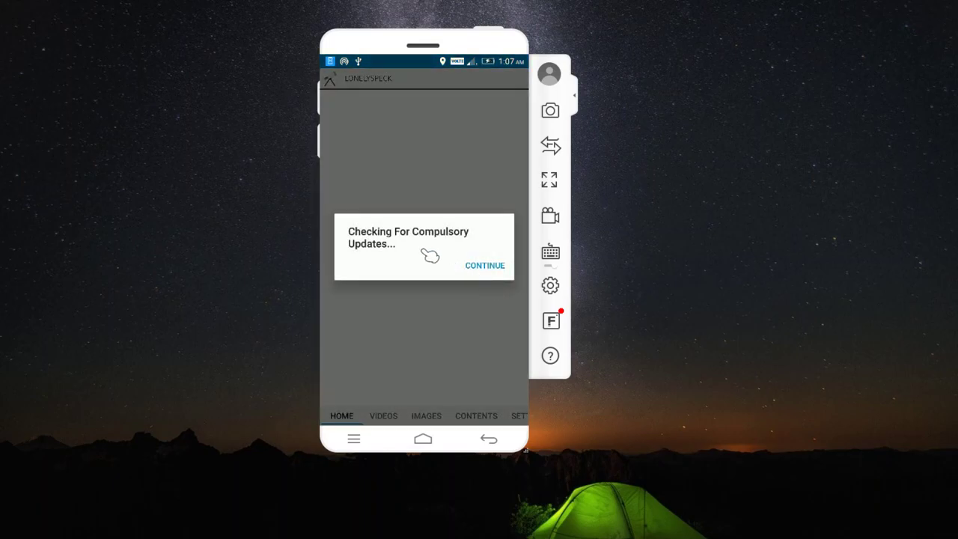
- Pass the update check, open Videos, and scroll to the Nature's Diversion video page
click(497, 269)
click(494, 277)
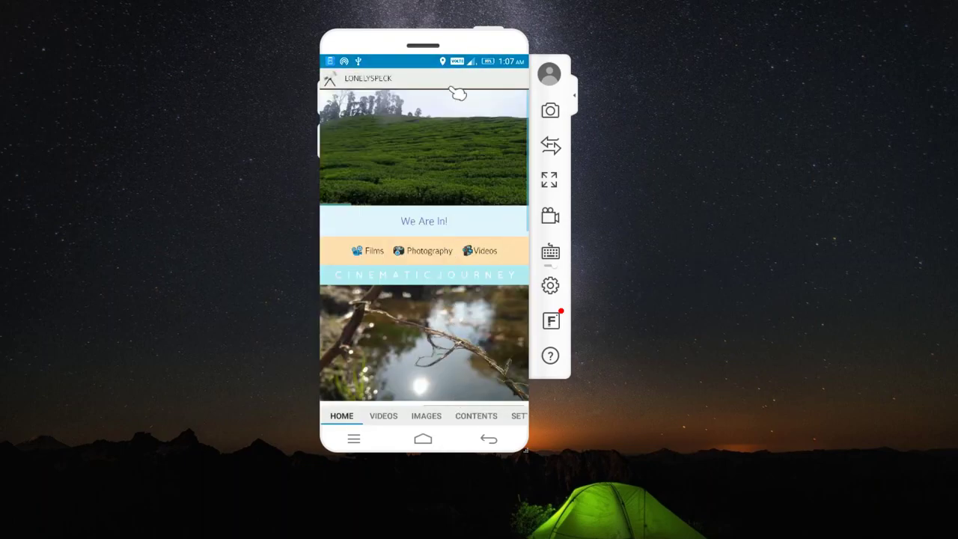
scroll(453, 150, down, 2)
scroll(481, 225, down, 1)
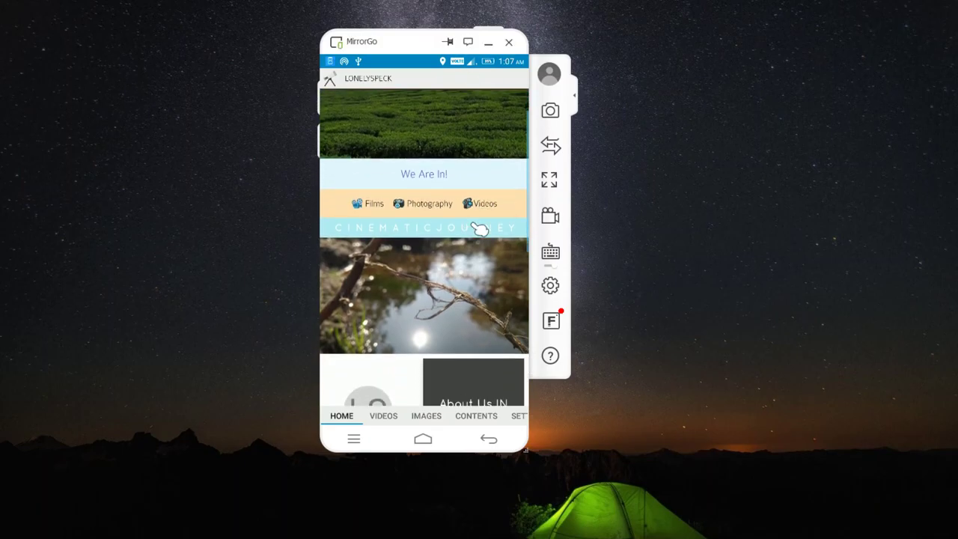
scroll(481, 224, down, 4)
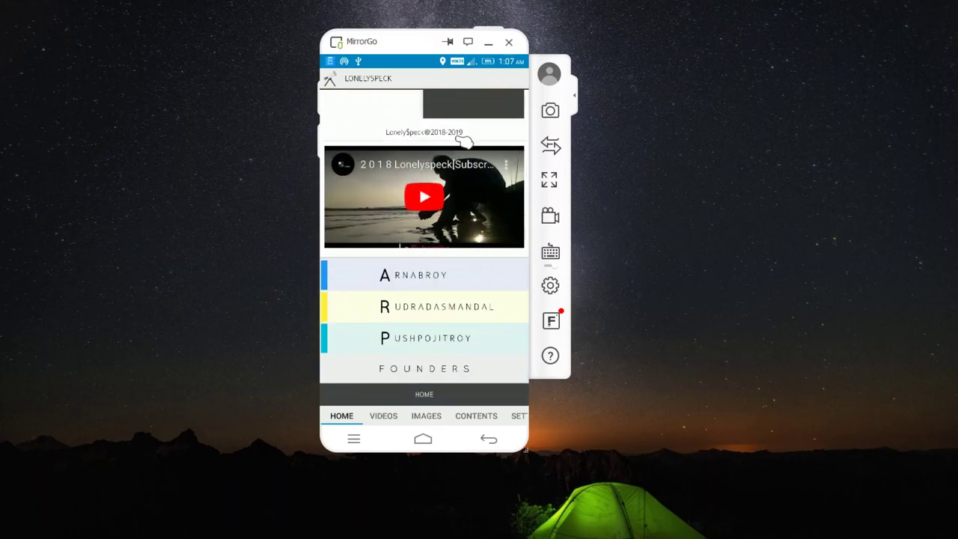
scroll(449, 301, up, 1)
scroll(456, 189, up, 4)
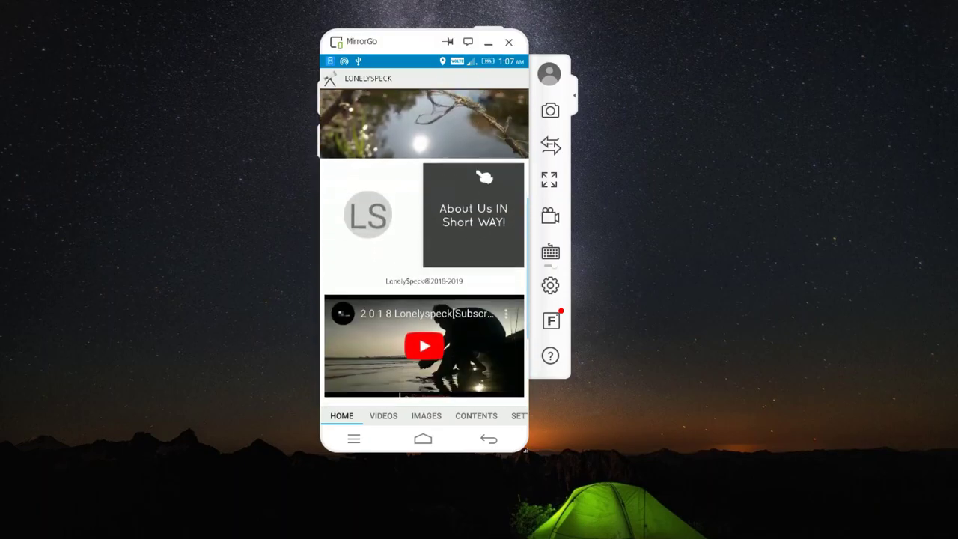
scroll(457, 299, down, 5)
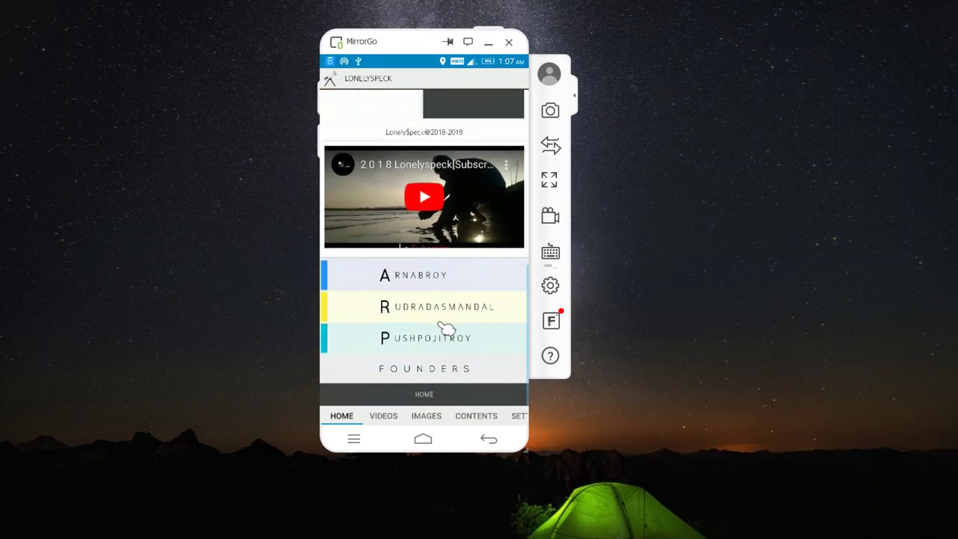
click(391, 416)
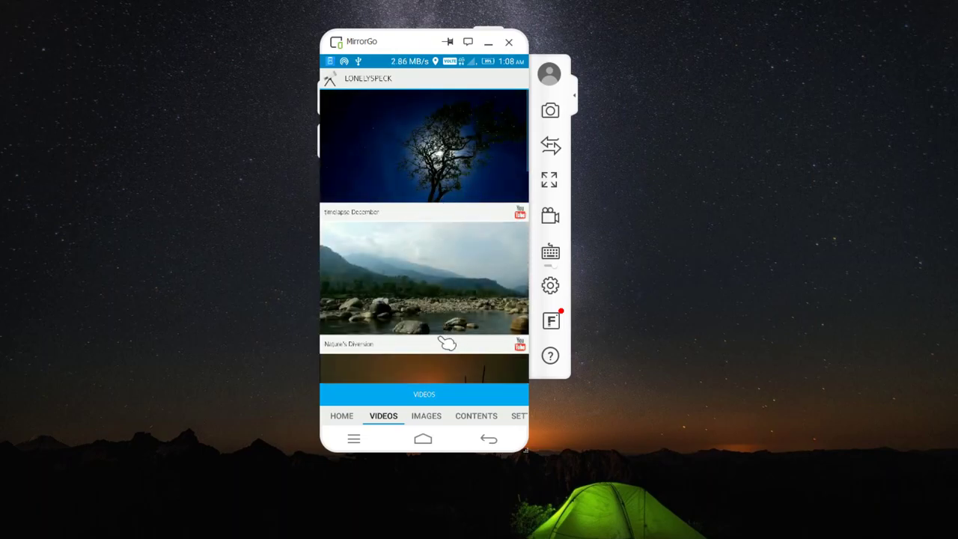
drag(447, 342, 444, 94)
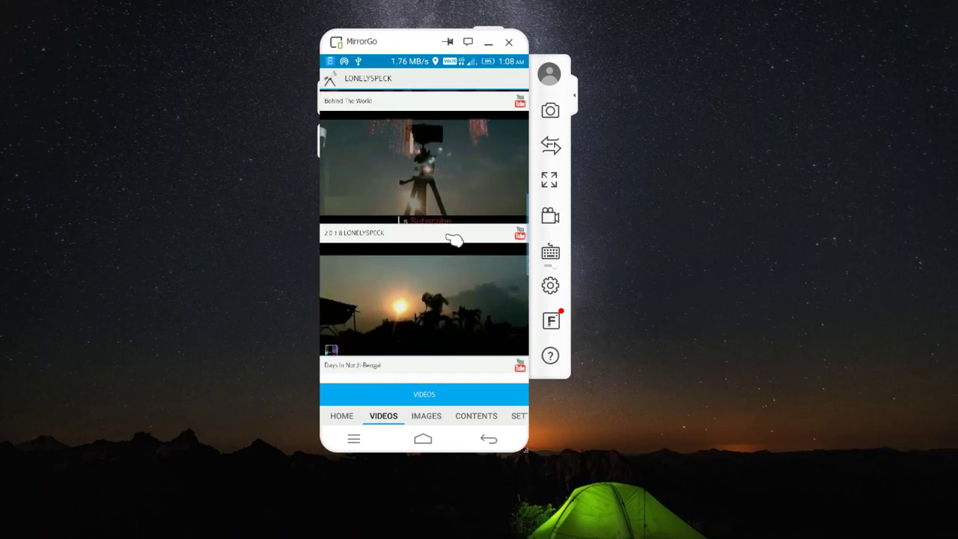
drag(454, 240, 448, 411)
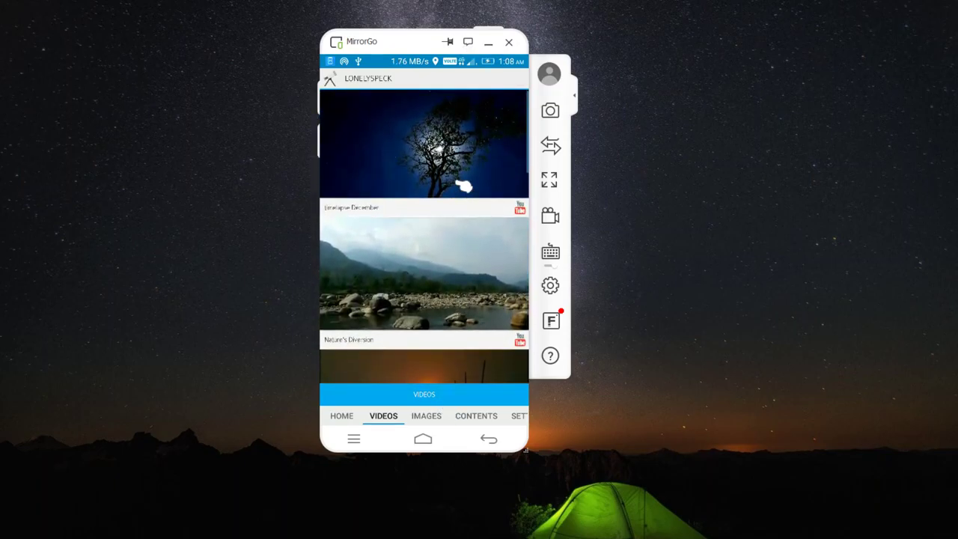
drag(464, 186, 496, 89)
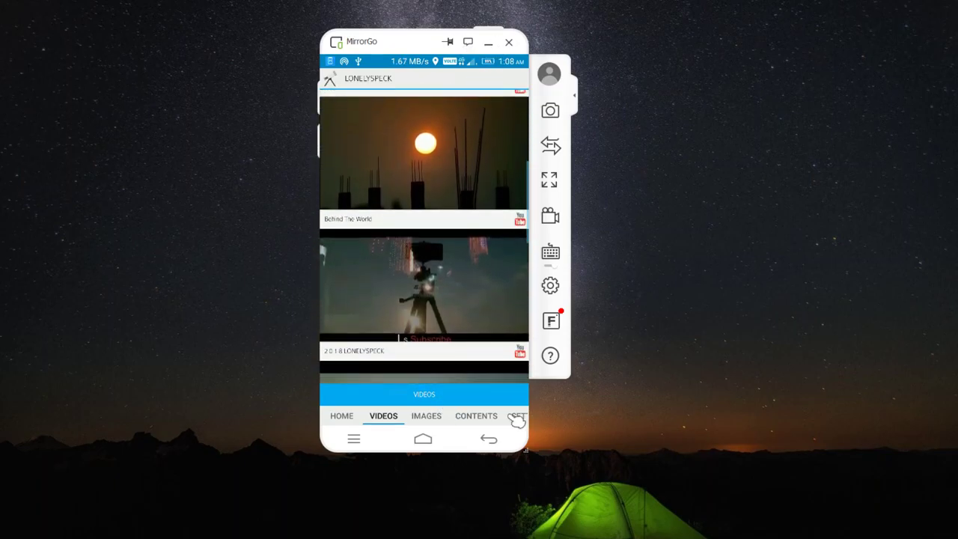
mouse_move(516, 421)
mouse_down()
mouse_move(455, 242)
mouse_move(477, 67)
mouse_up()
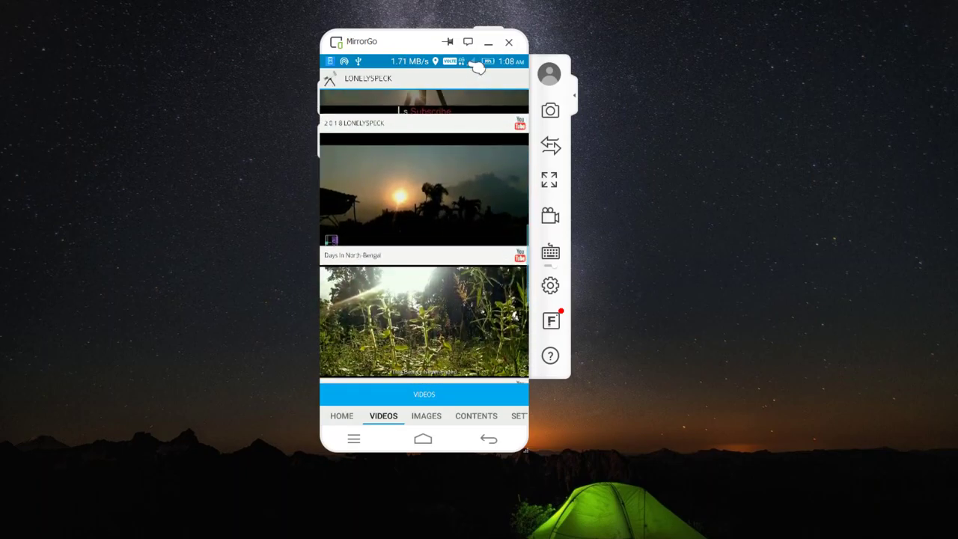
mouse_move(486, 344)
mouse_down()
mouse_move(482, 97)
mouse_move(490, 163)
mouse_move(466, 331)
mouse_up()
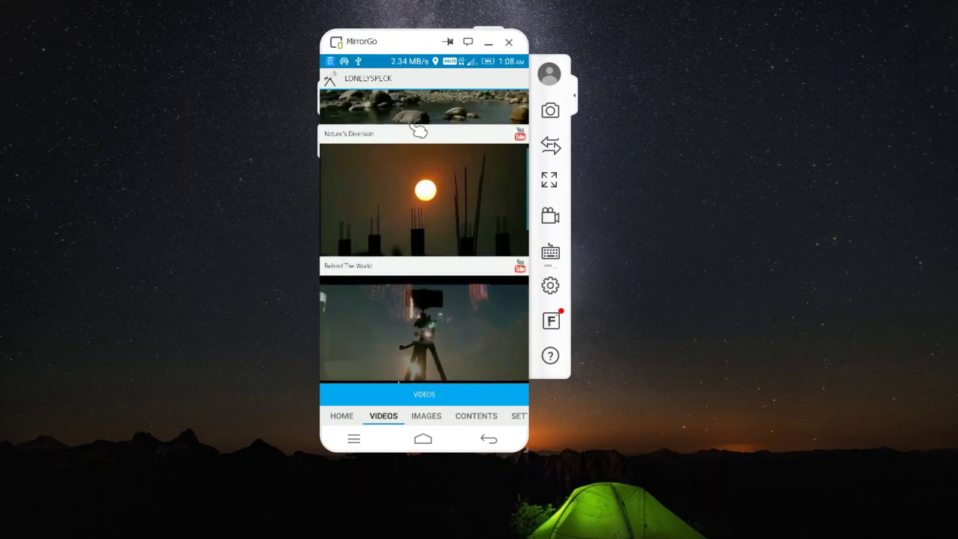
drag(418, 131, 412, 222)
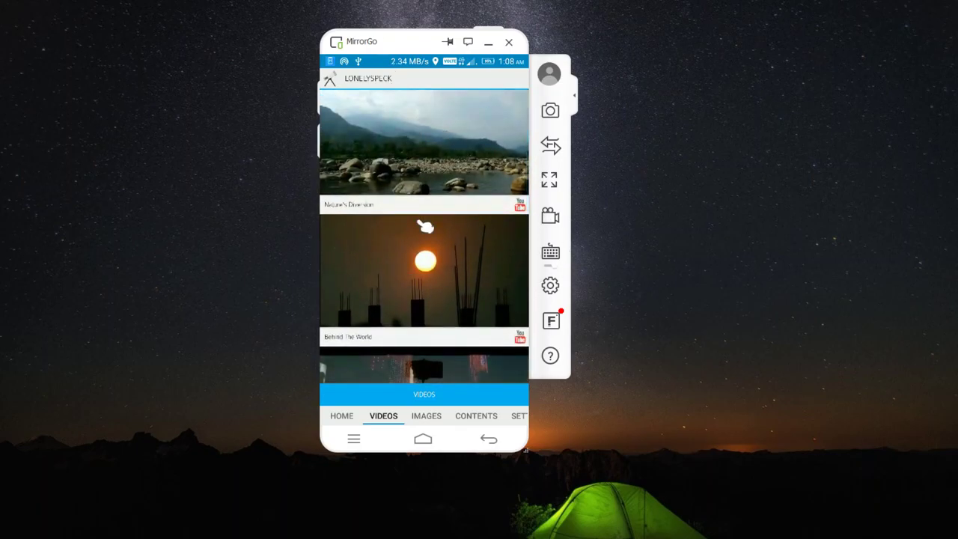
click(401, 132)
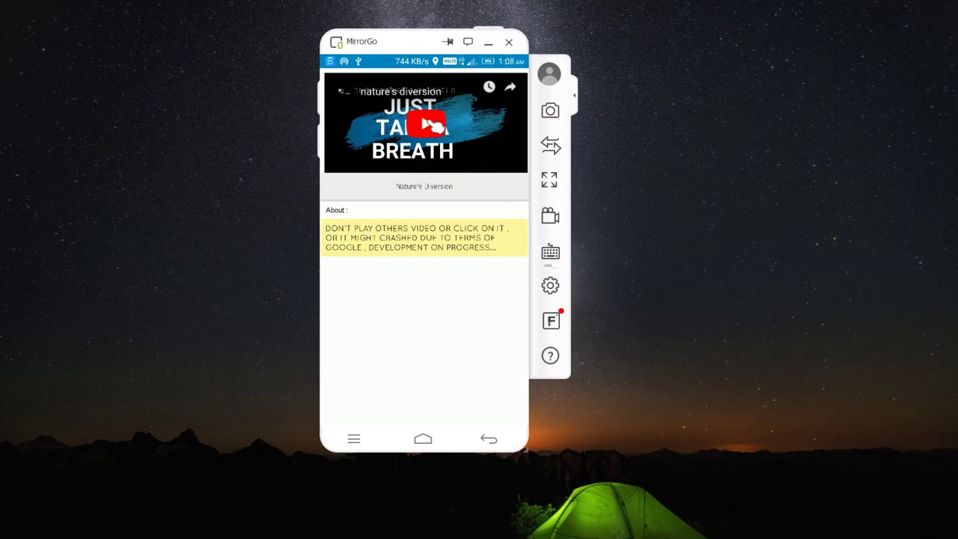
- Play Nature's Diversion inline, seek near the start, pause at 0:08, and close the options menu
click(430, 124)
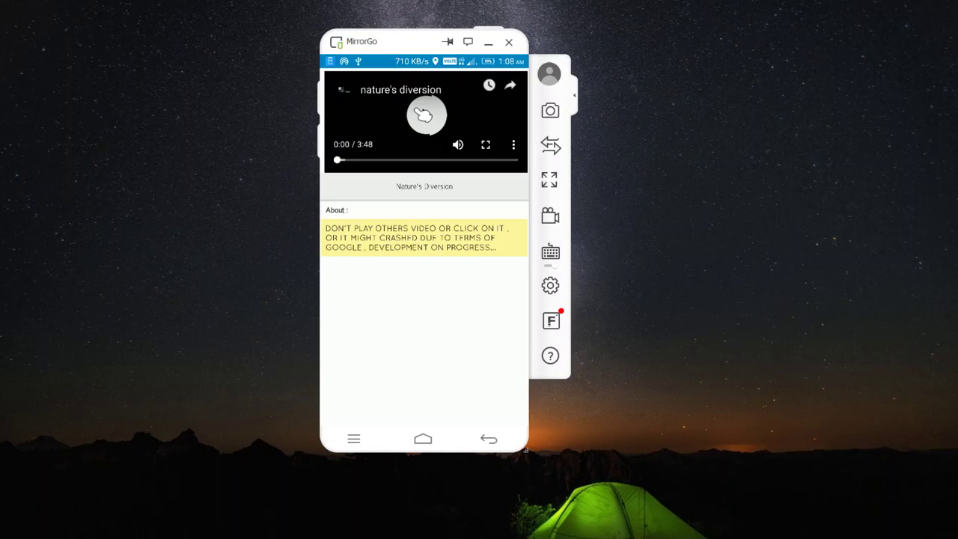
click(345, 164)
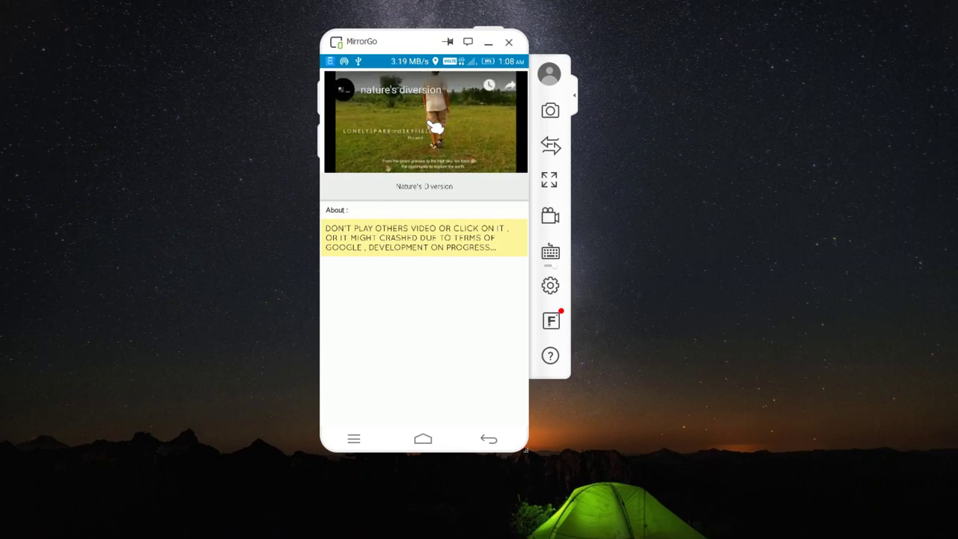
click(428, 113)
drag(374, 162, 353, 161)
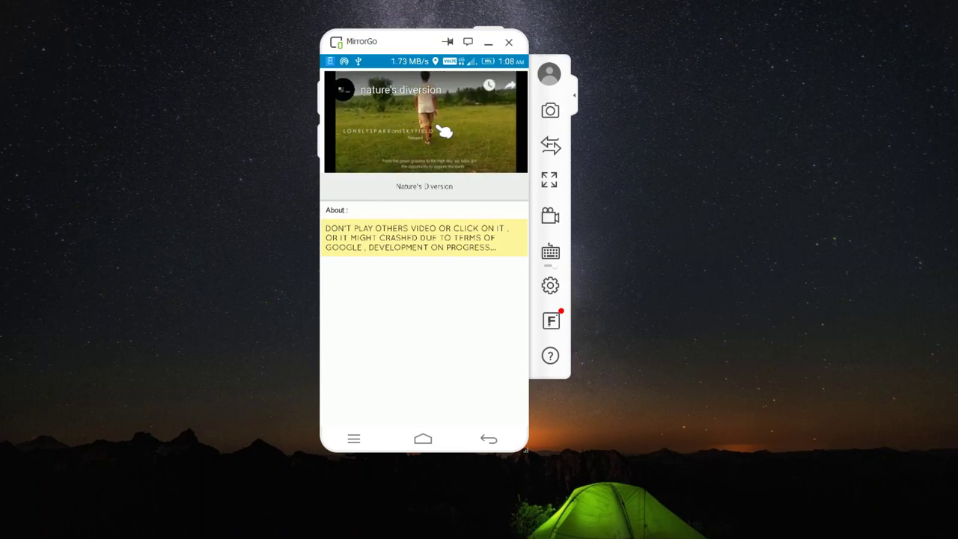
click(423, 112)
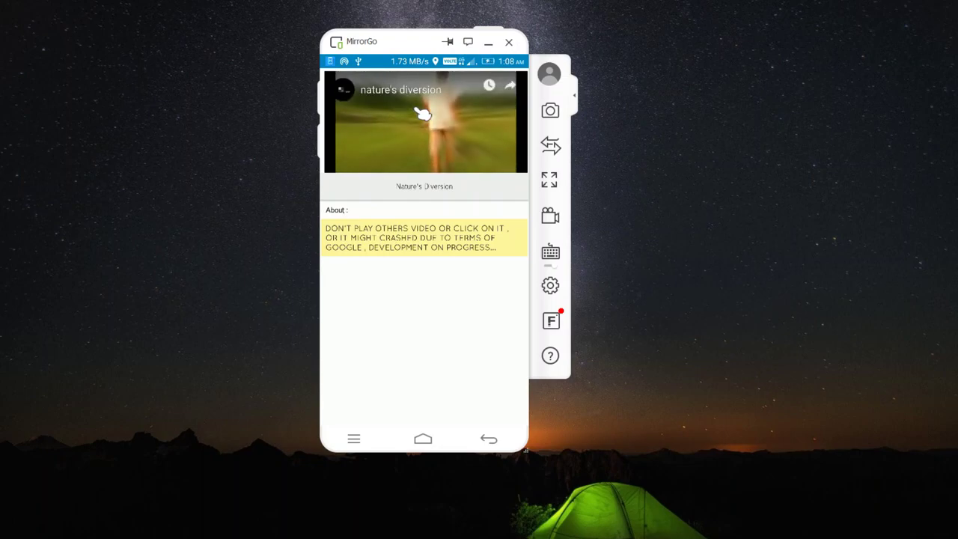
click(423, 112)
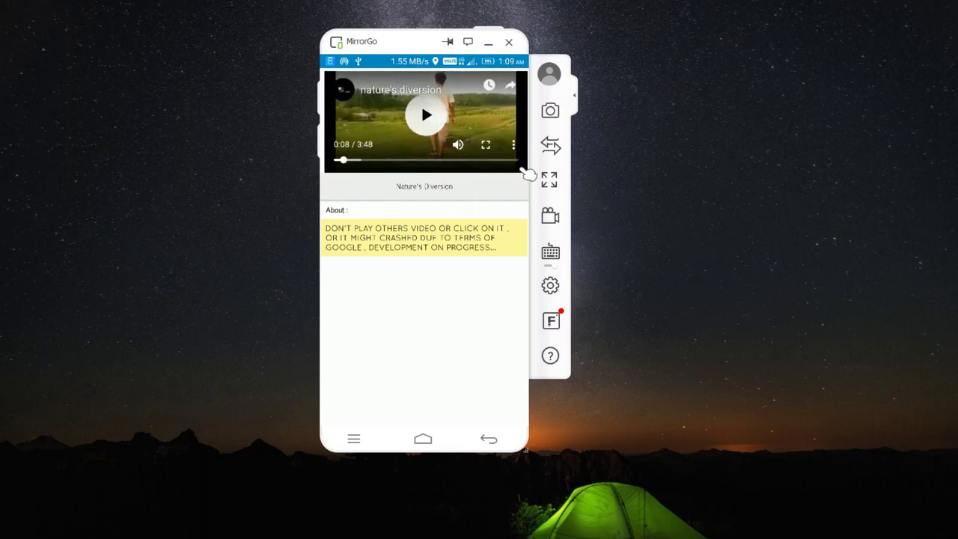
click(514, 146)
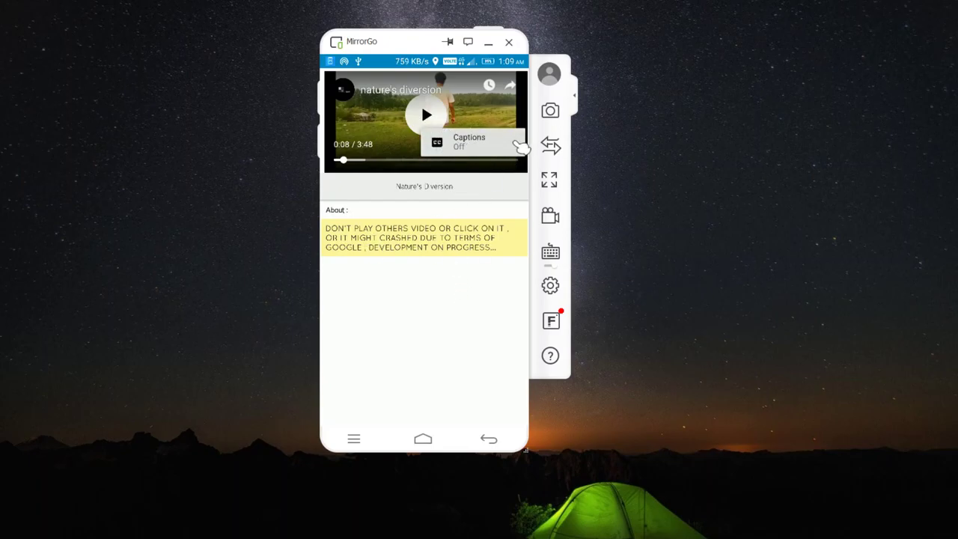
click(460, 231)
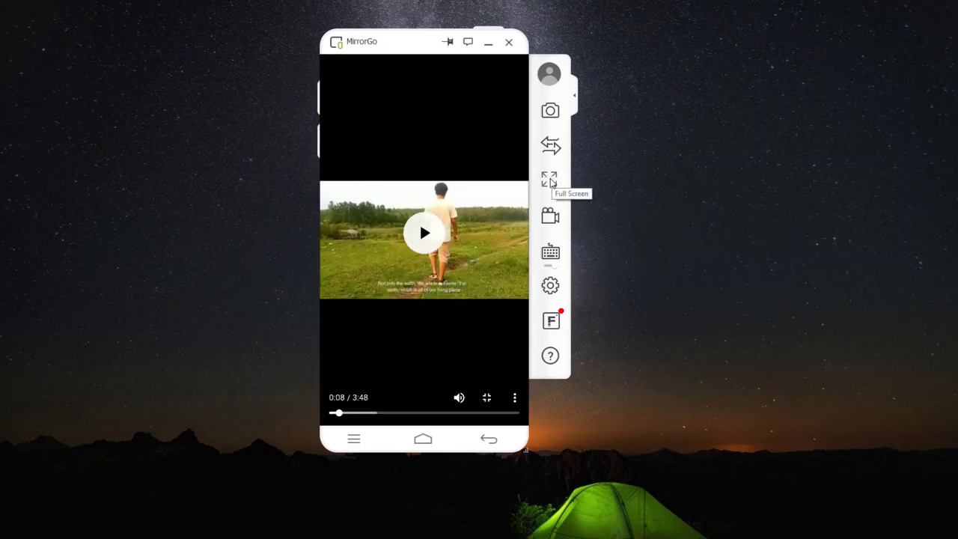
- Expand the mirrored phone with MirrorGo's Full Screen toolbar button
click(552, 180)
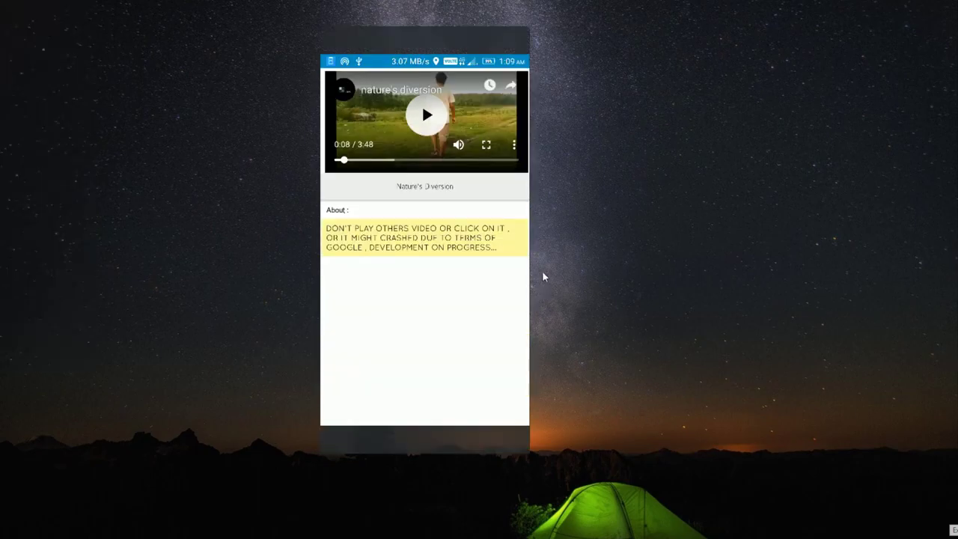
- Go back to the videos list, then visit Images, Contents, Settings and About, ending on Settings
click(493, 442)
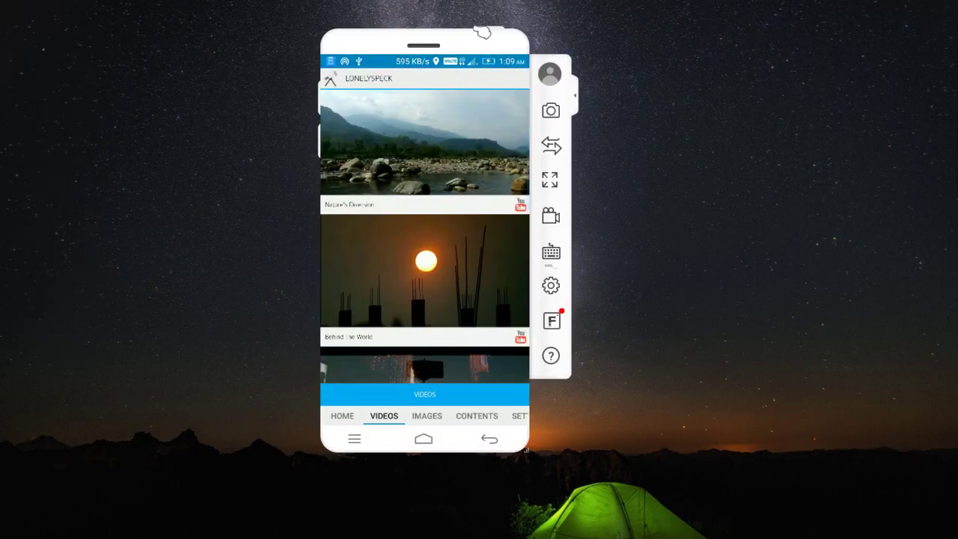
drag(487, 136, 485, 46)
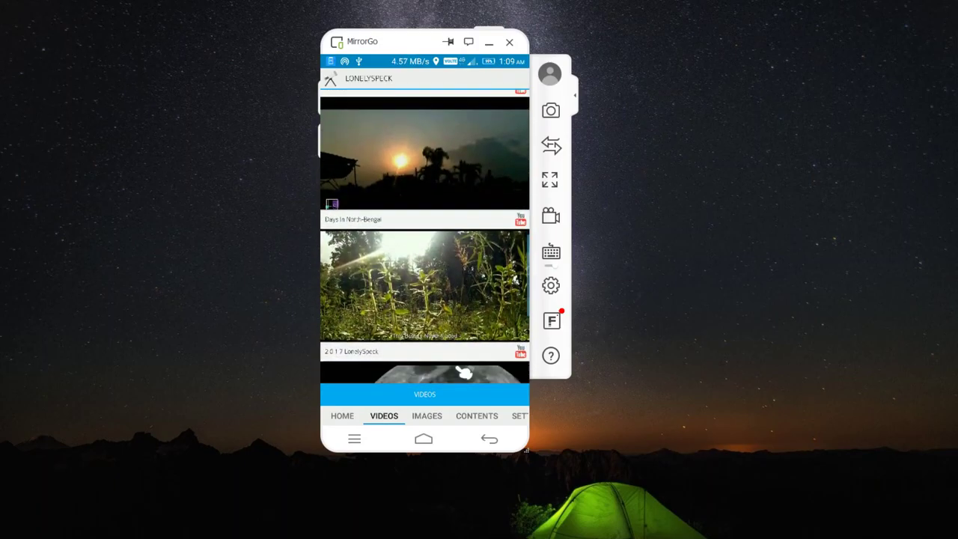
click(437, 419)
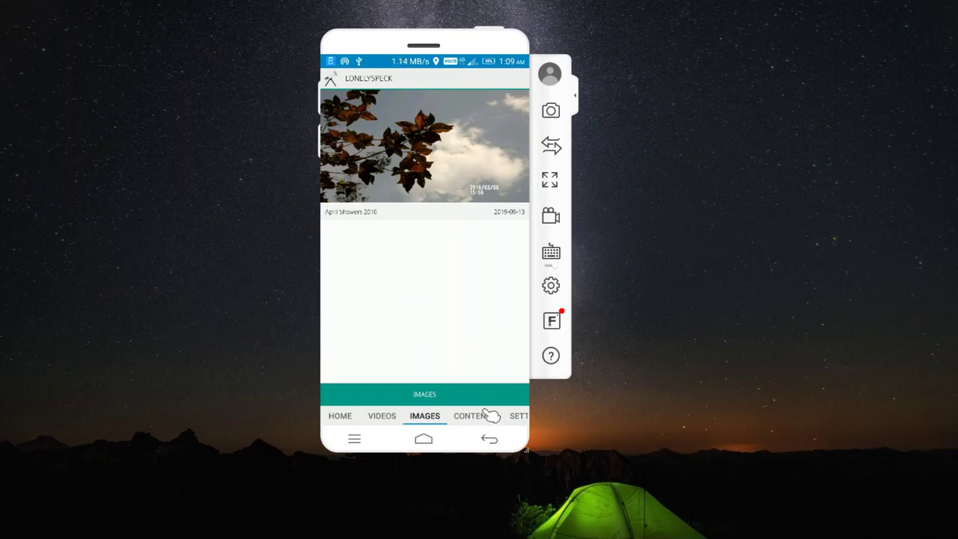
click(490, 421)
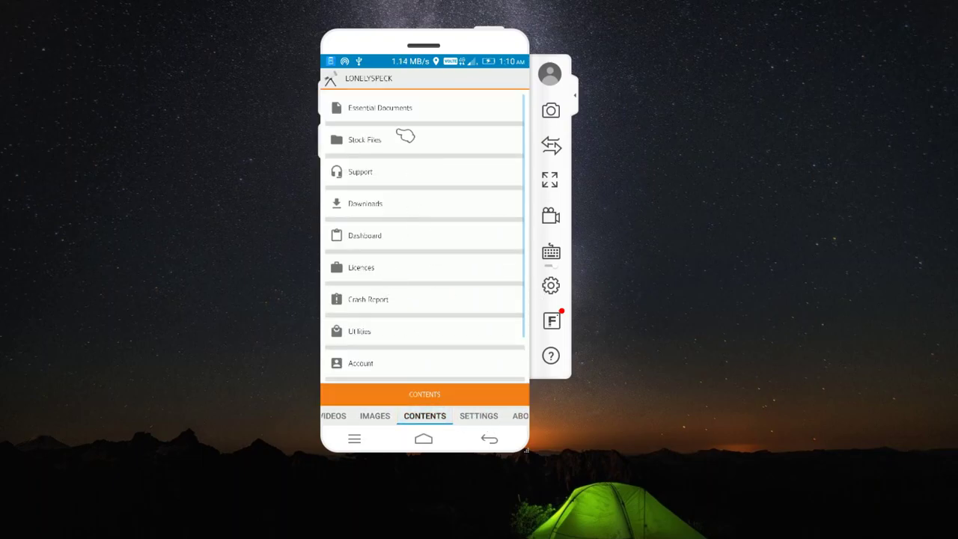
drag(406, 134, 430, 41)
drag(449, 327, 464, 421)
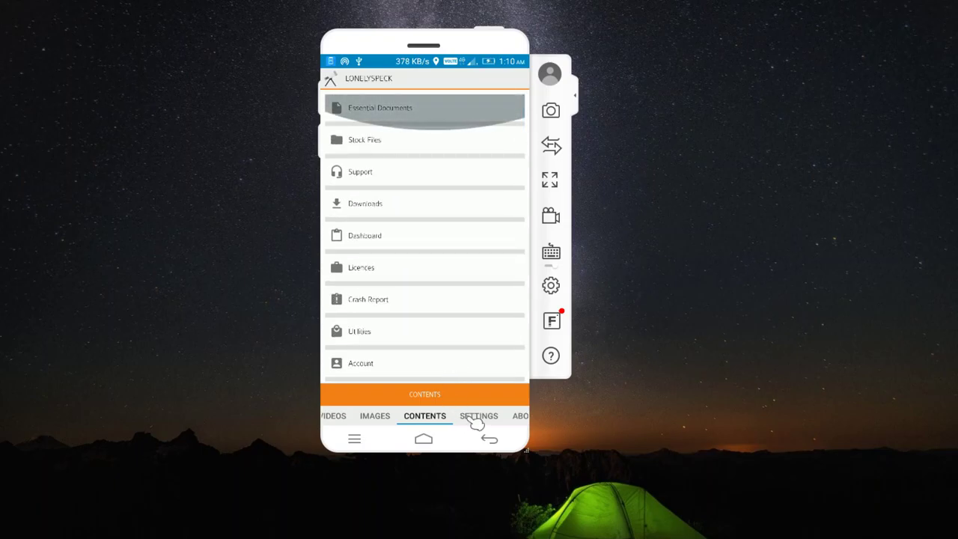
click(490, 420)
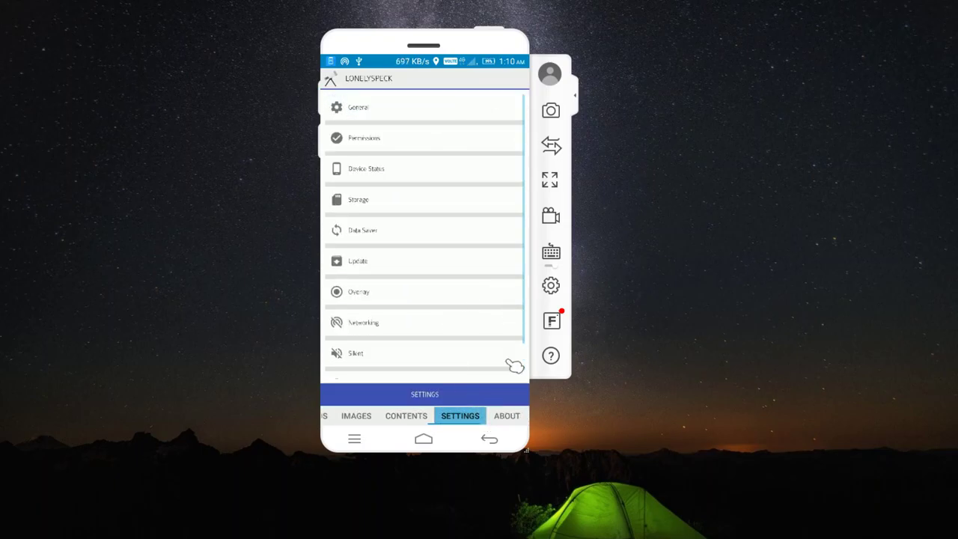
click(503, 416)
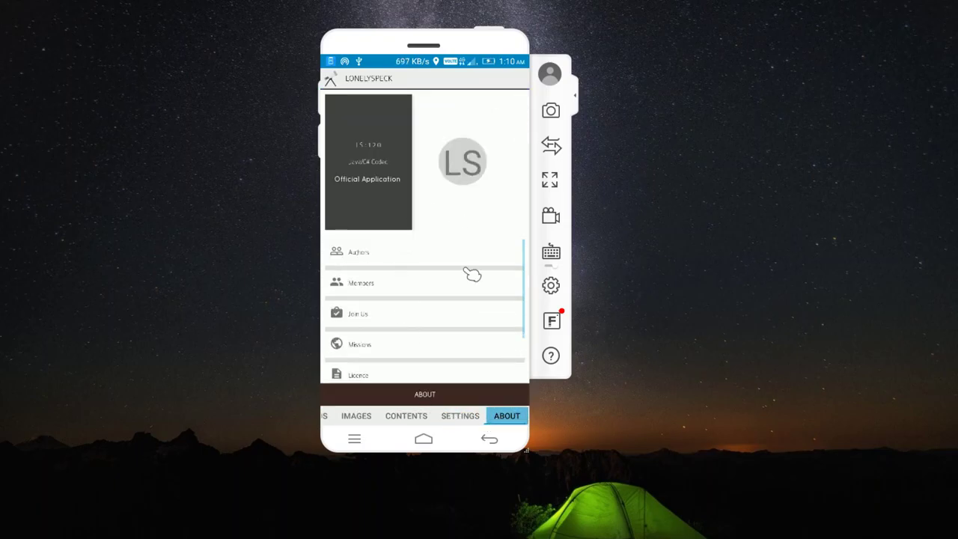
click(468, 414)
mouse_move(402, 331)
mouse_down()
mouse_move(421, 122)
mouse_move(424, 330)
mouse_up()
drag(449, 122, 456, 235)
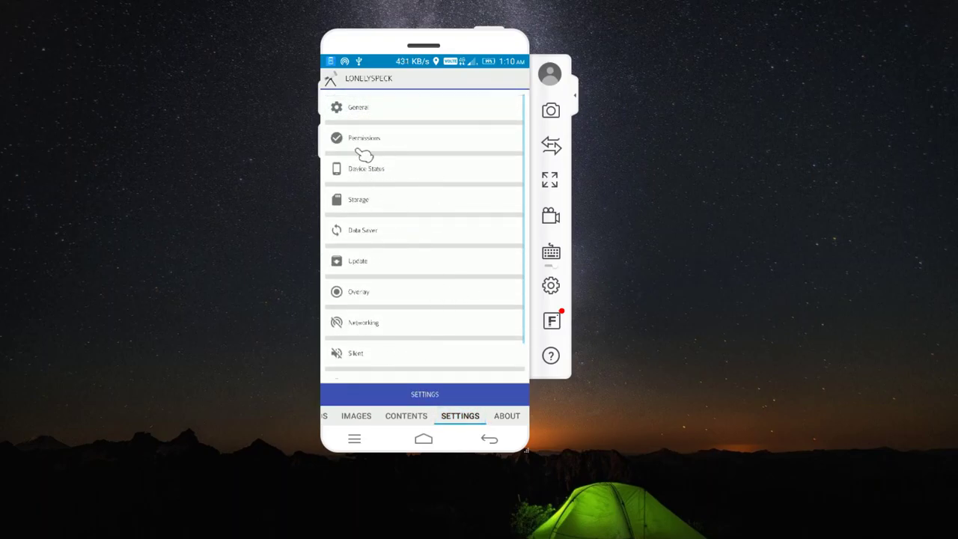
- Open Essential Documents from Contents and dismiss the No Update Needed check
click(419, 415)
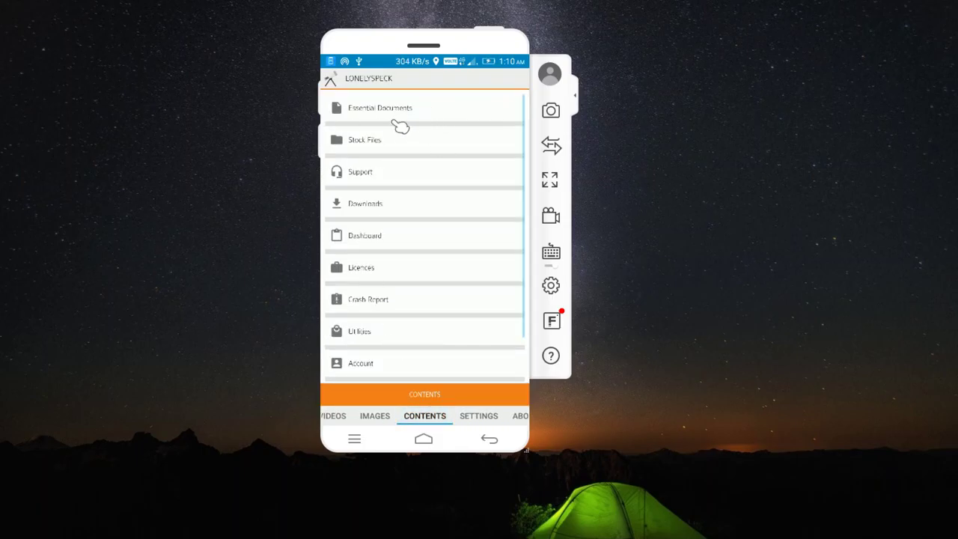
click(376, 120)
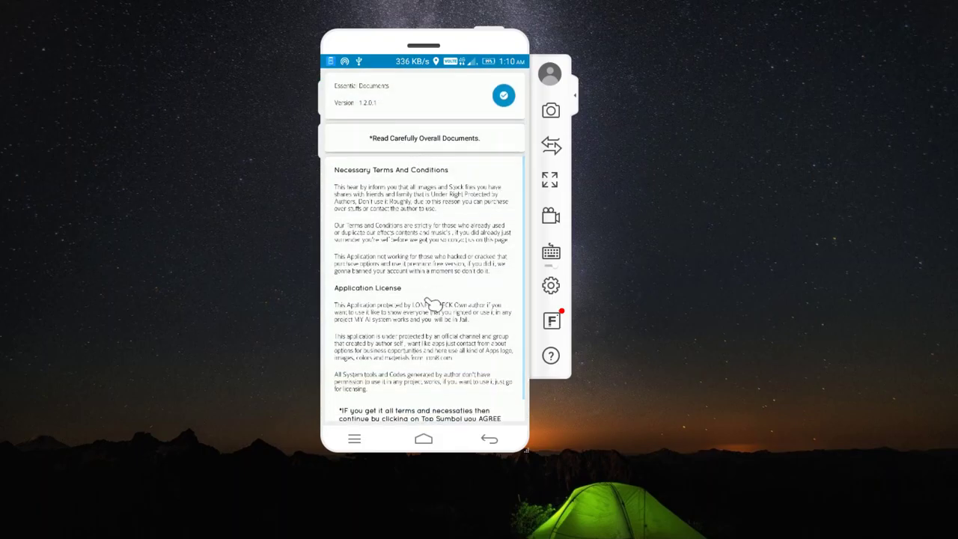
scroll(438, 90, down, 2)
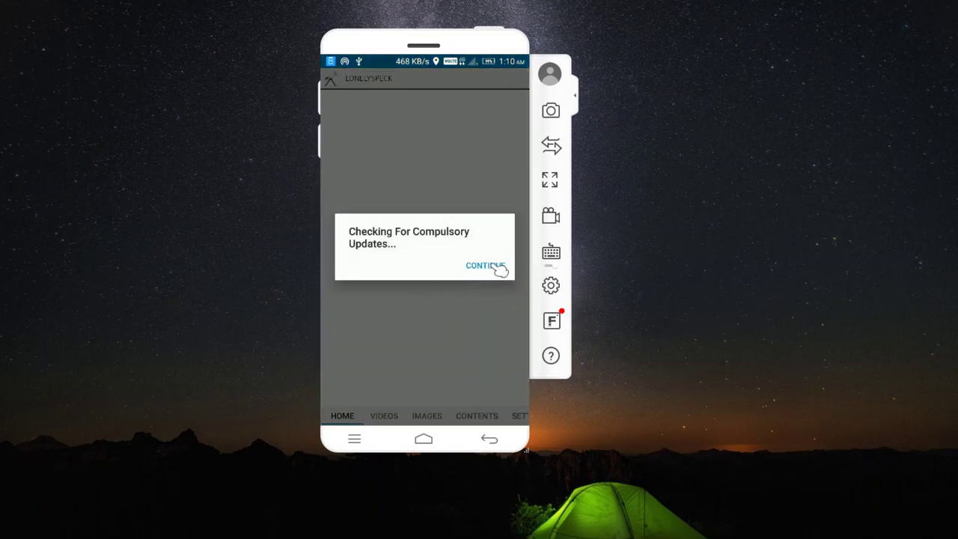
click(496, 268)
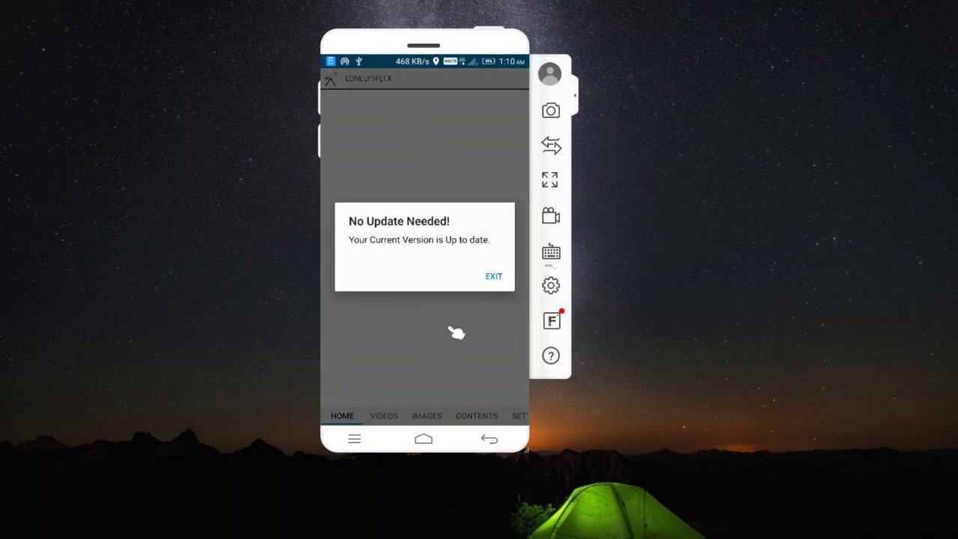
click(494, 277)
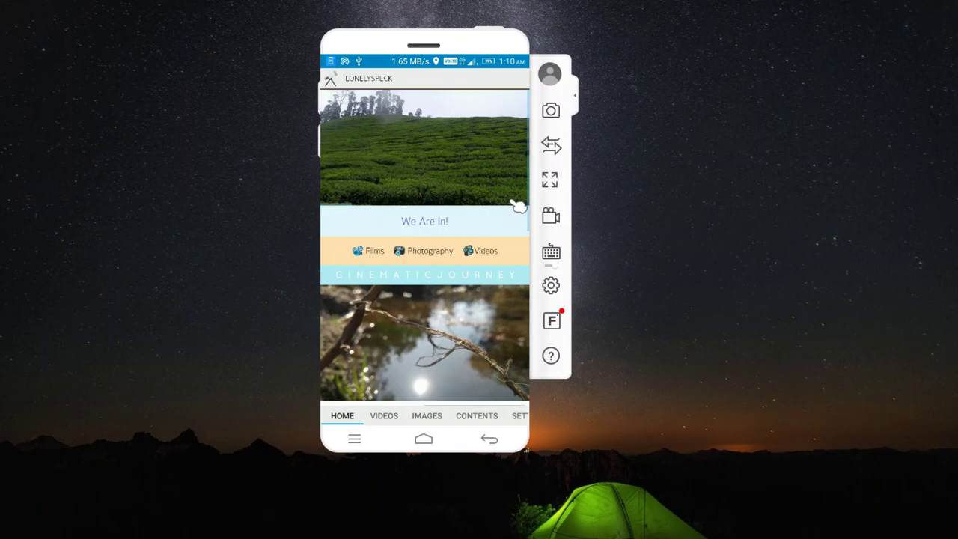
- Go to the phone's home screen, swipe across it, and close the notification shade
click(423, 441)
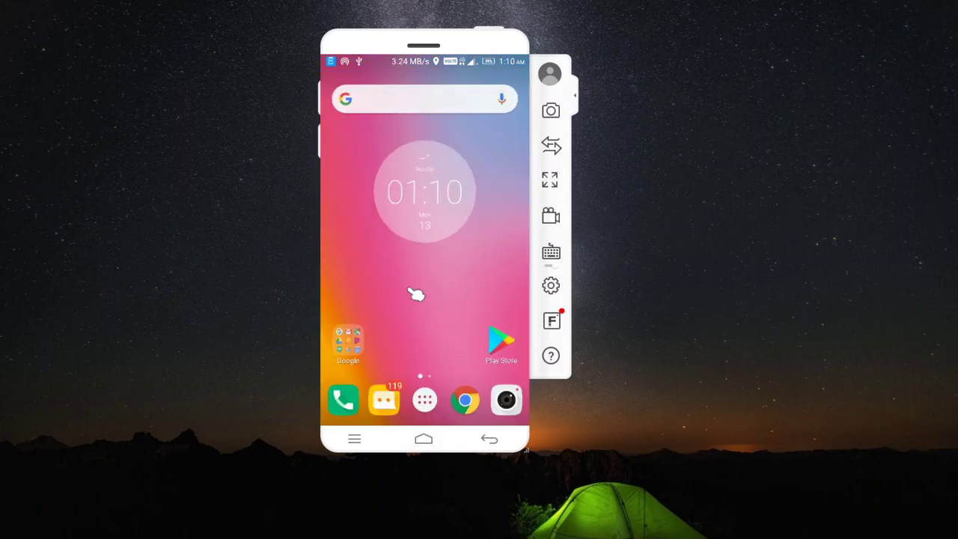
drag(427, 293, 411, 292)
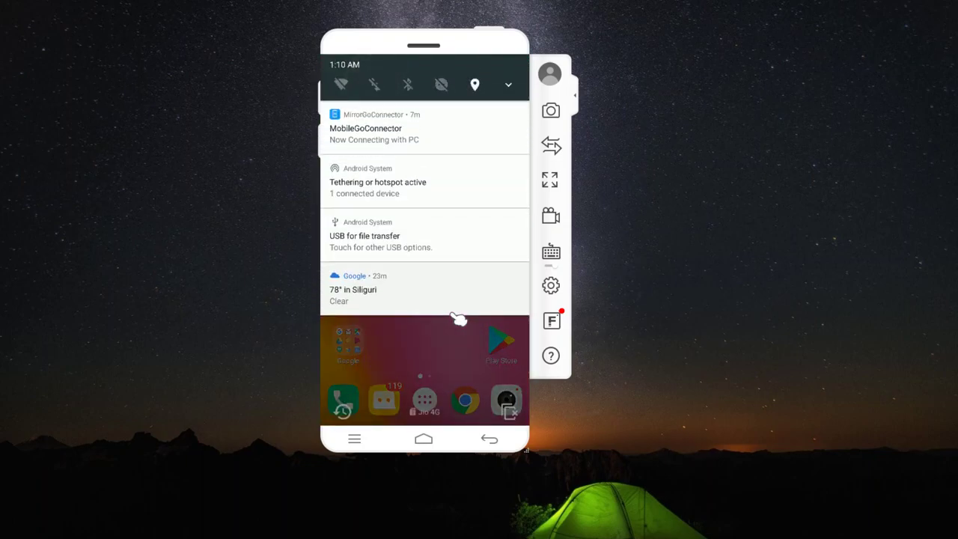
drag(458, 319, 455, 316)
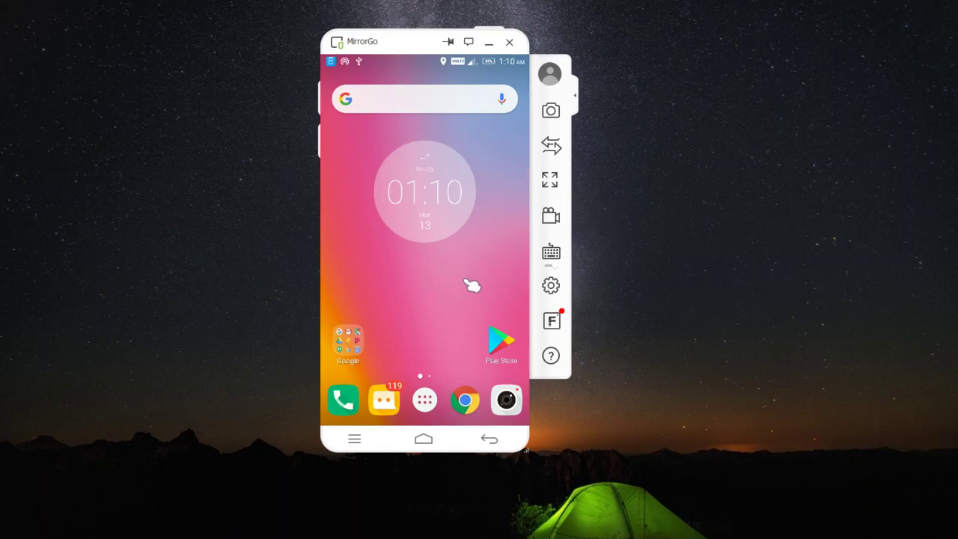